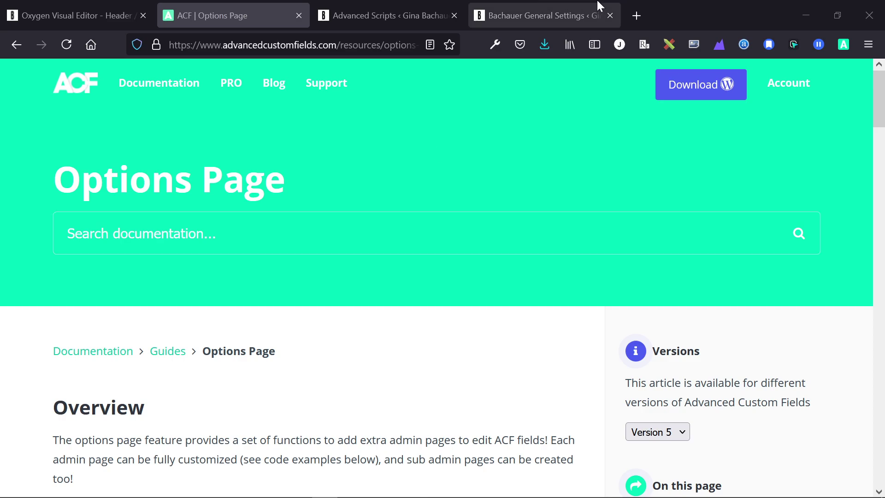
- Switch to the Bachauer General Settings admin page with its empty Instagram, Twitter and Facebook fields
left_click(559, 17)
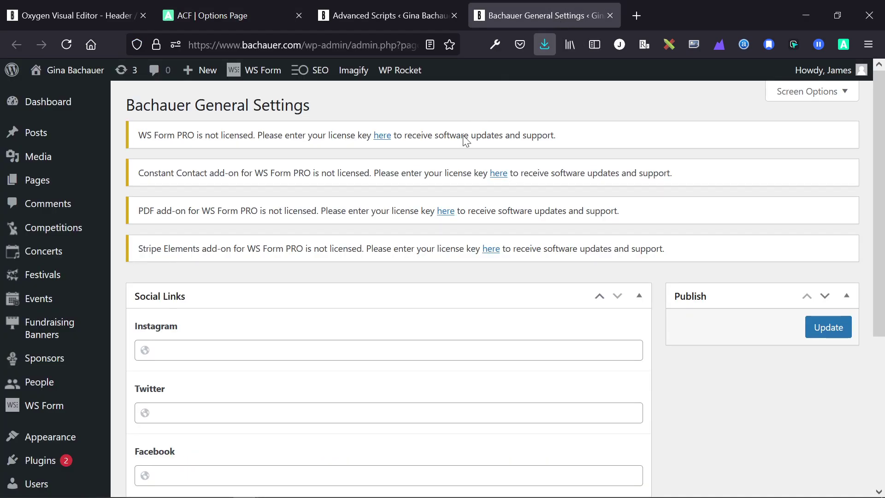
scroll(422, 191, "down", 3)
scroll(422, 194, "down", 1)
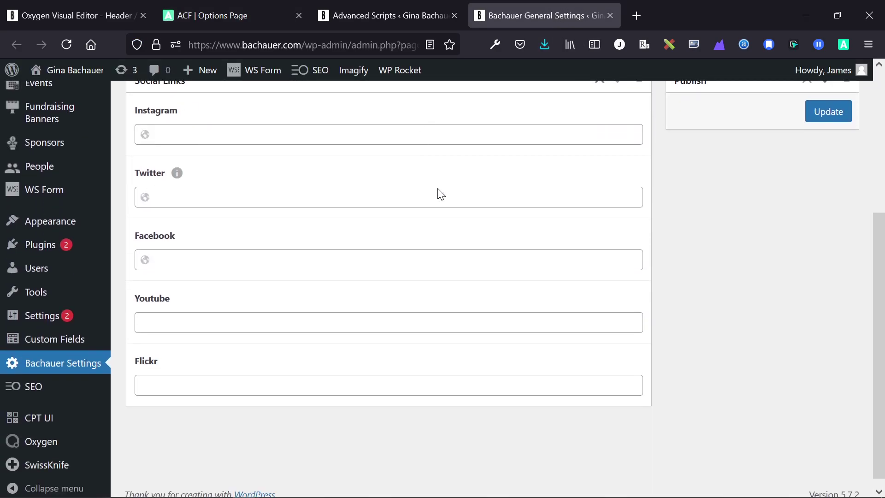
scroll(434, 195, "up", 1)
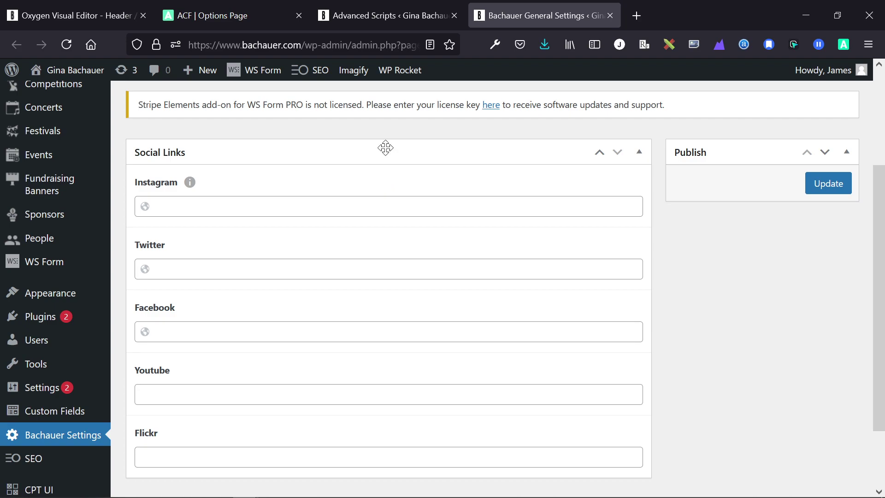
- Open the 'ACF Option Page' script in Advanced Scripts and widen its code editor
left_click(393, 16)
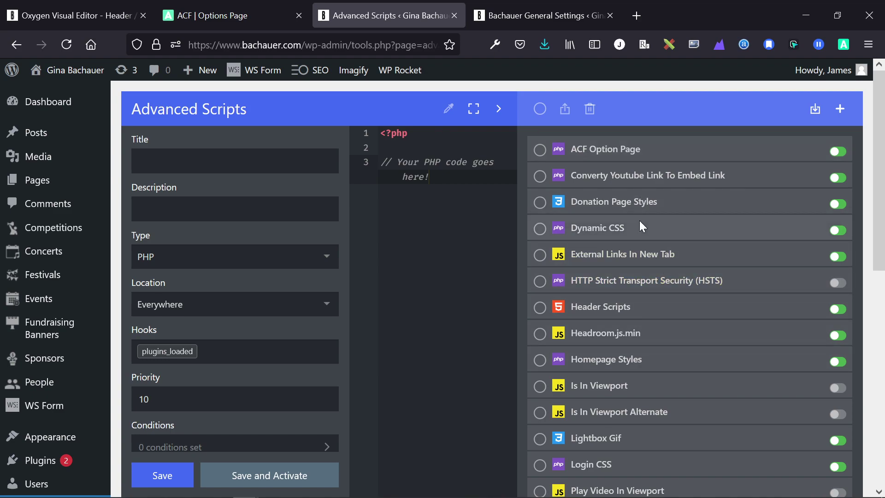
scroll(640, 221, "down", 2)
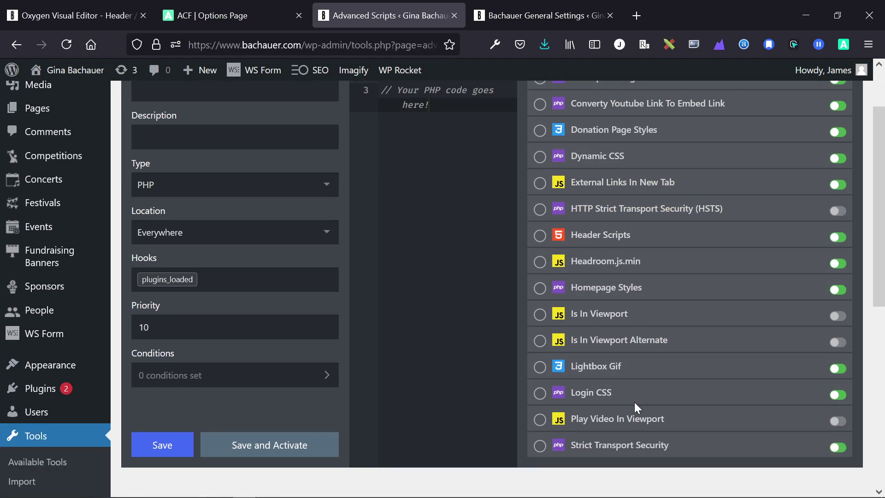
scroll(647, 327, "up", 2)
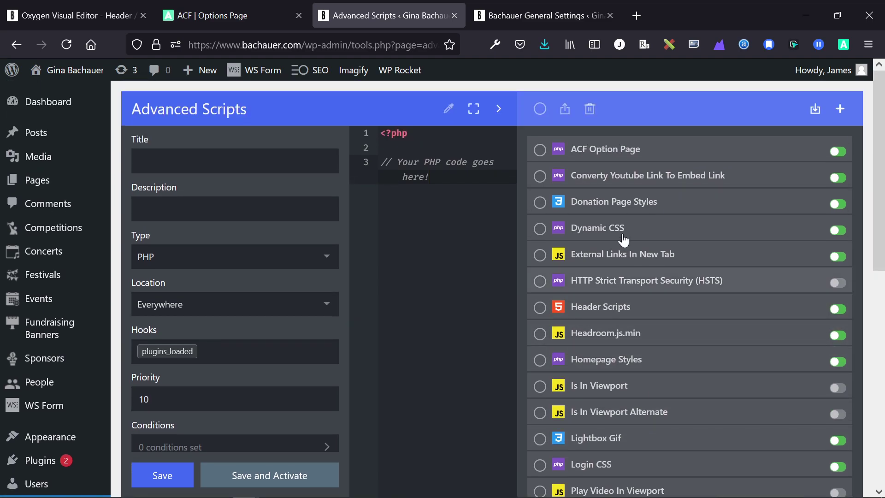
left_click(612, 152)
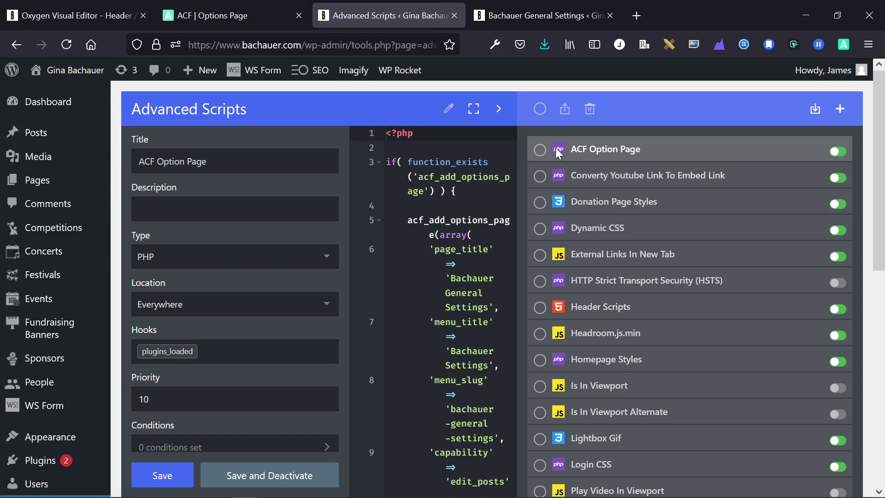
left_click(498, 108)
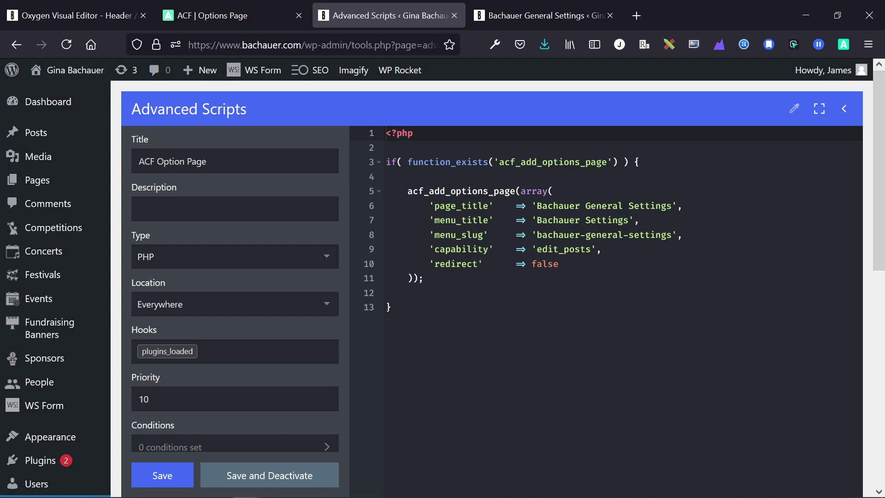
- Glance over the ACF Options Page documentation, then return to the 'ACF Option Page' script
left_click(177, 17)
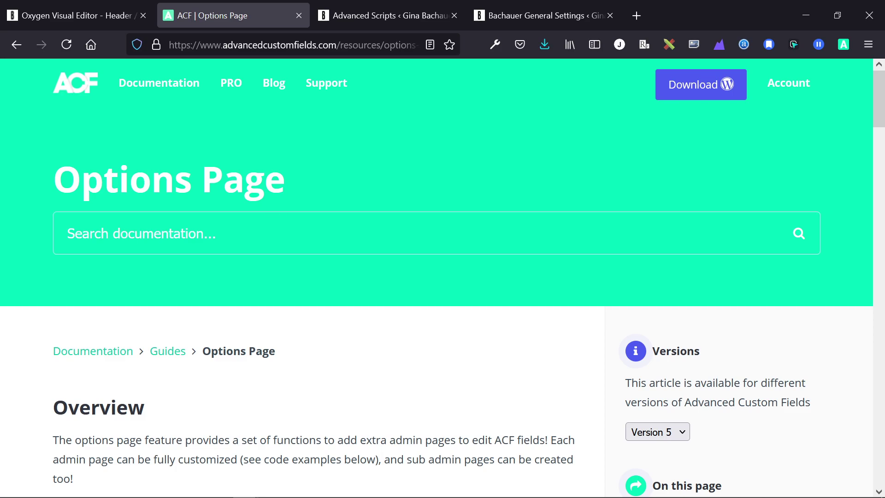
scroll(332, 283, "down", 10)
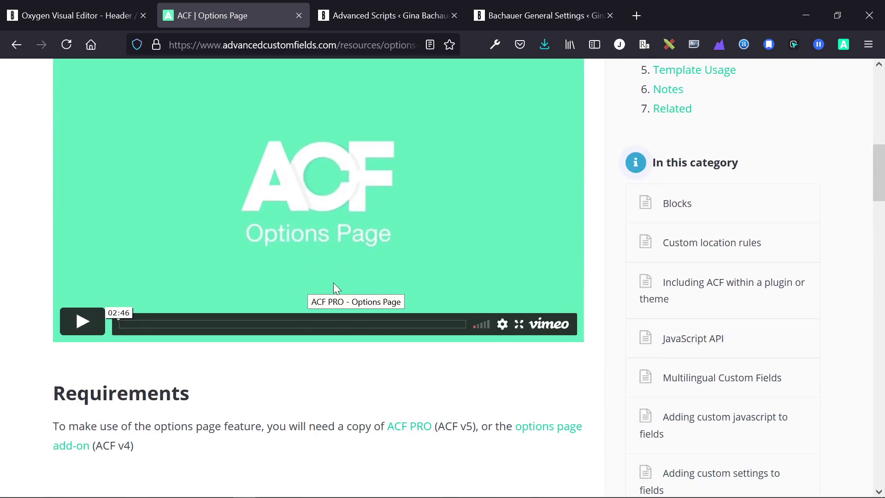
scroll(333, 295, "up", 8)
left_click(383, 15)
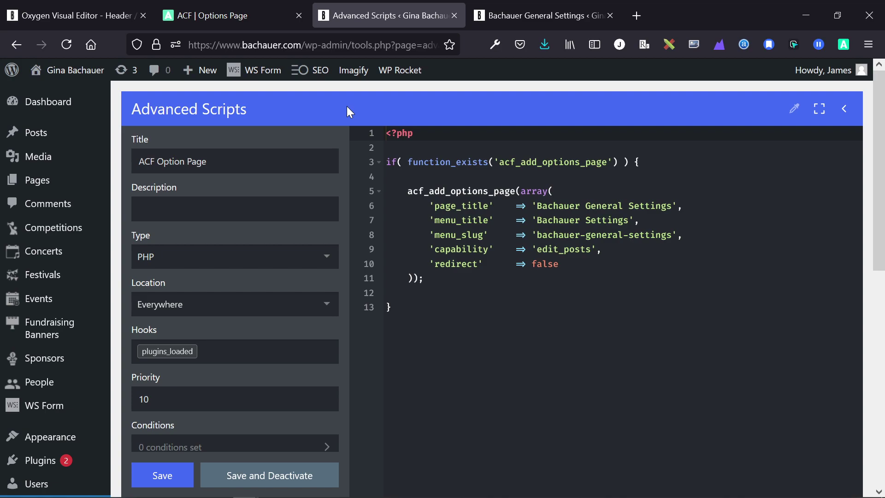
- Review the Basic Usage FUNCTIONS.PHP options-page code, then return to Bachauer General Settings
left_click(244, 16)
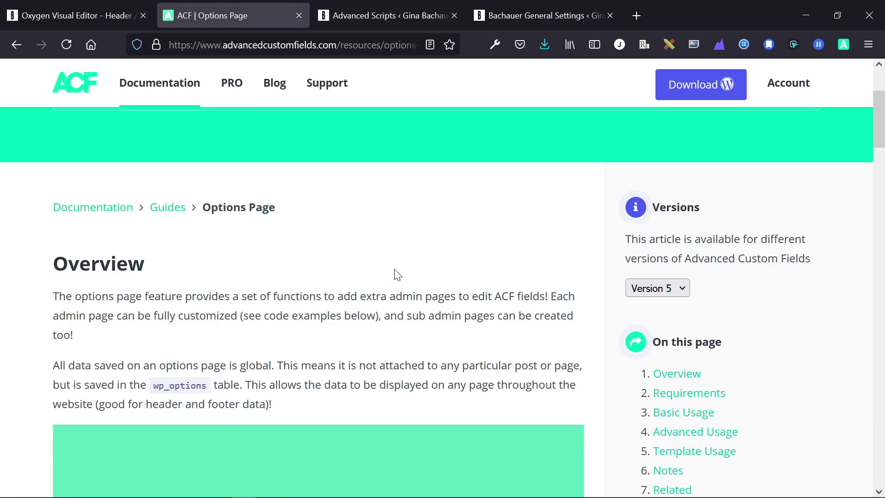
scroll(414, 268, "down", 2)
scroll(415, 269, "up", 5)
scroll(414, 263, "down", 4)
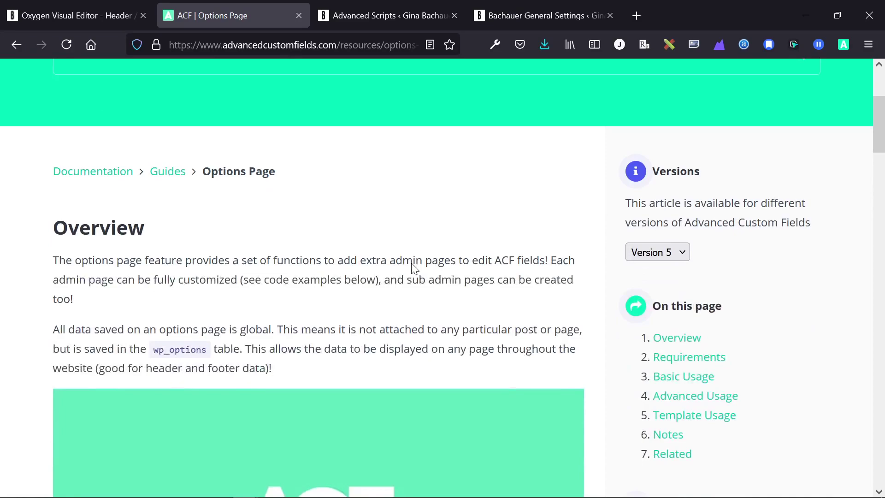
scroll(411, 263, "down", 14)
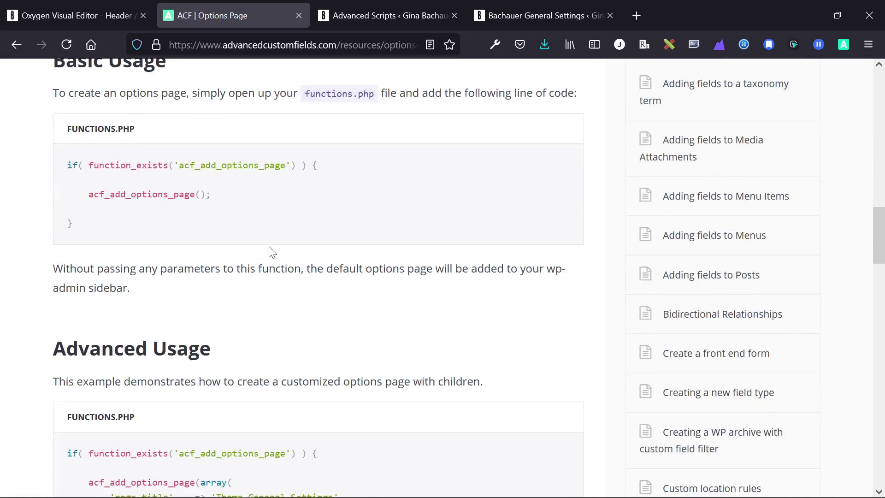
left_click_drag(168, 226, 67, 164)
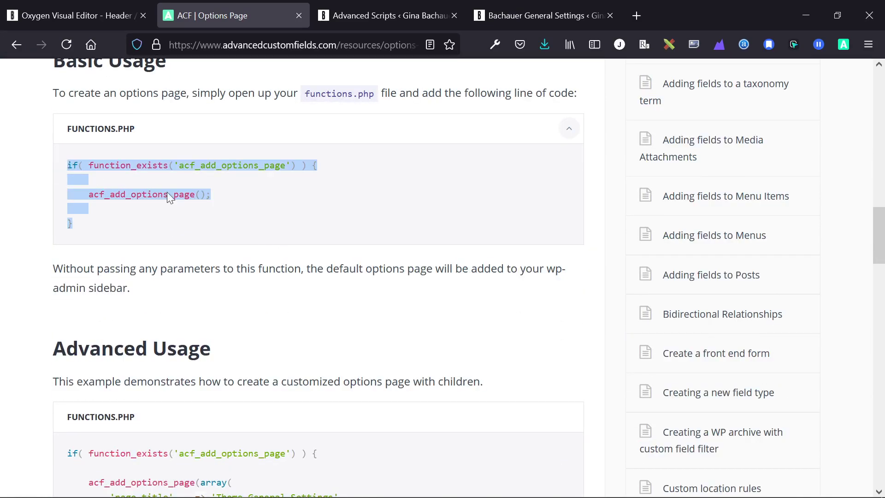
left_click(350, 151)
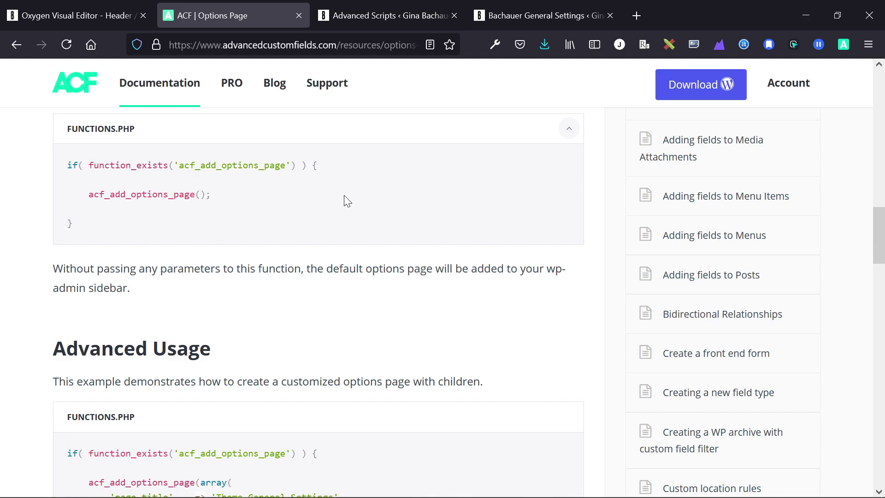
left_click(526, 15)
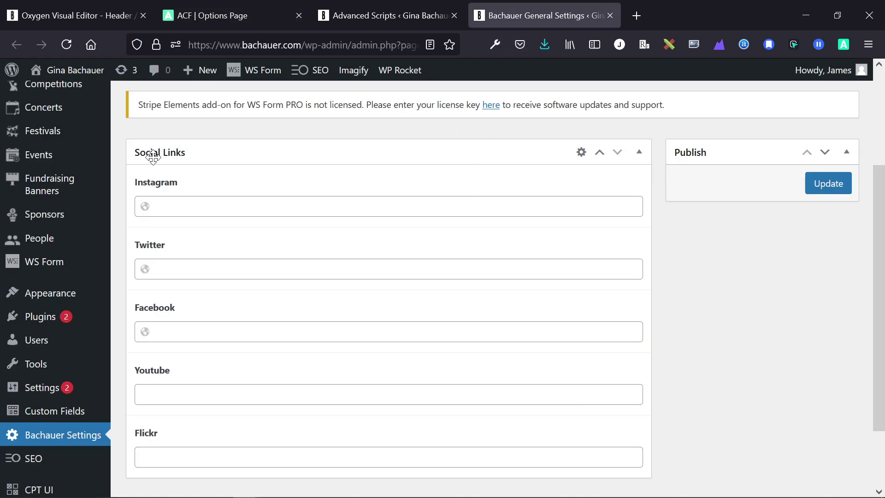
scroll(210, 320, "up", 3)
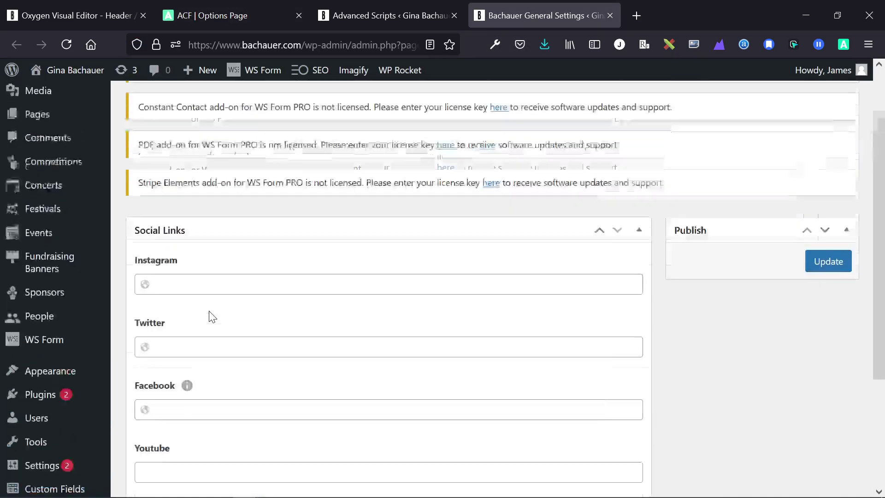
scroll(210, 318, "down", 1)
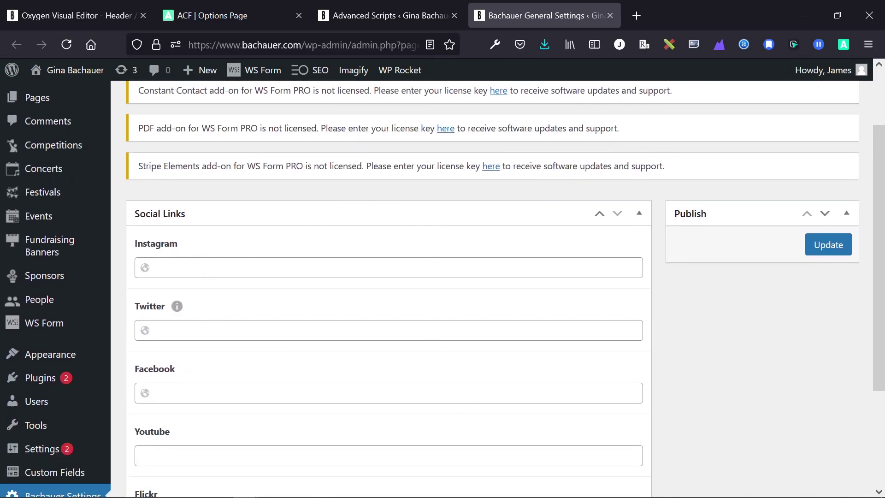
scroll(391, 273, "down", 3)
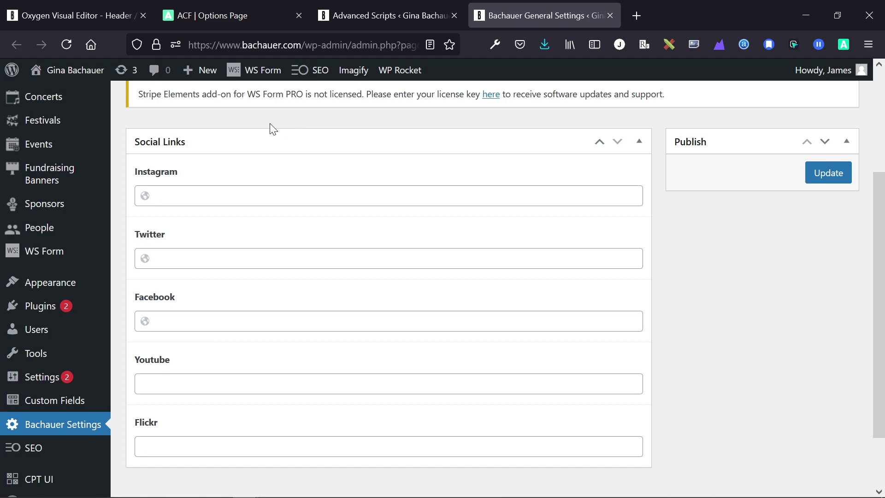
- In the footer template, select the Facebook icon's Link Wrapper (#106) and focus its URL field
left_click(94, 19)
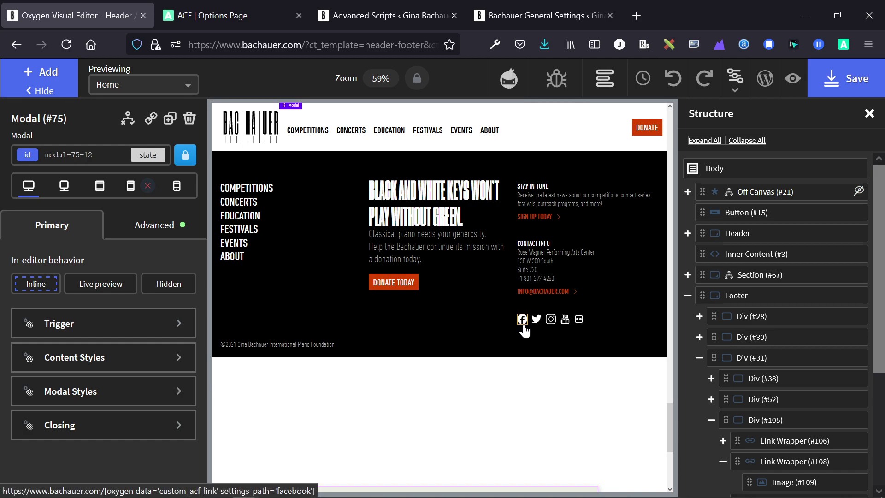
left_click(522, 319)
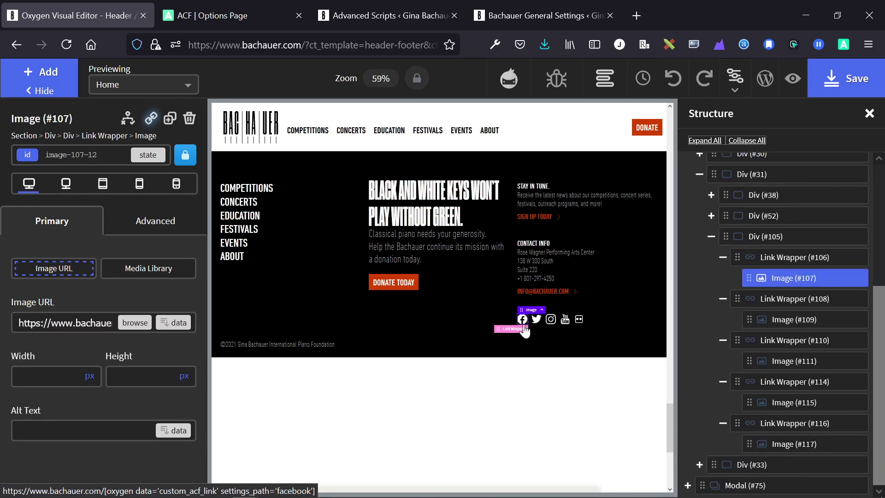
left_click(773, 261)
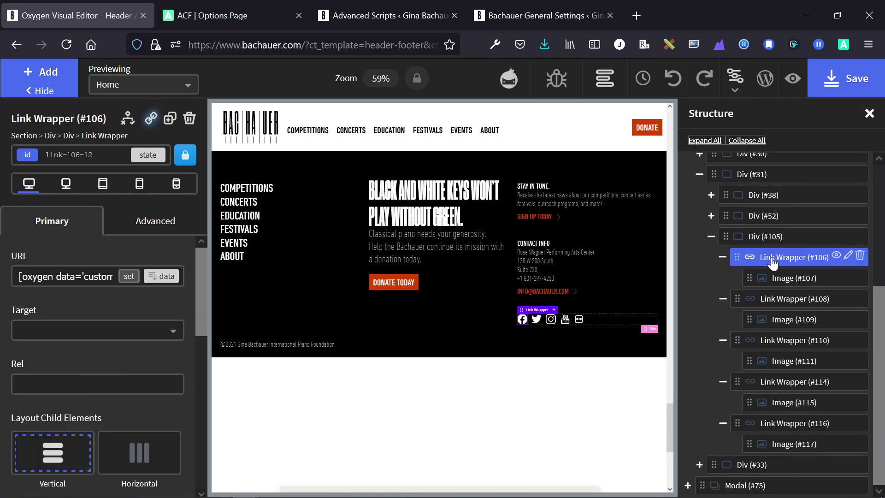
left_click(69, 276)
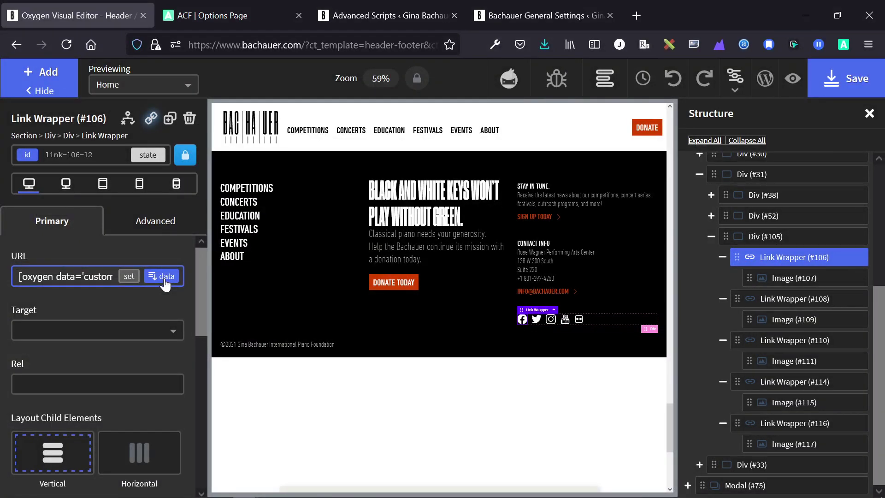
left_click(165, 284)
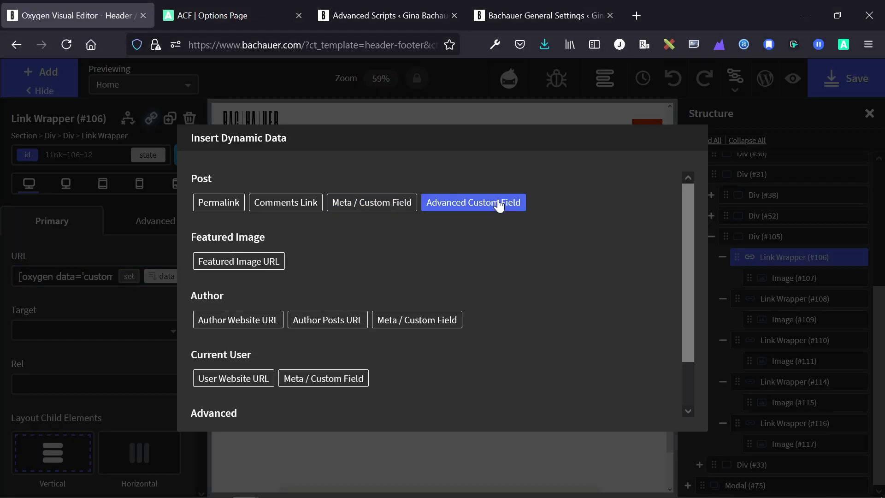
left_click(500, 206)
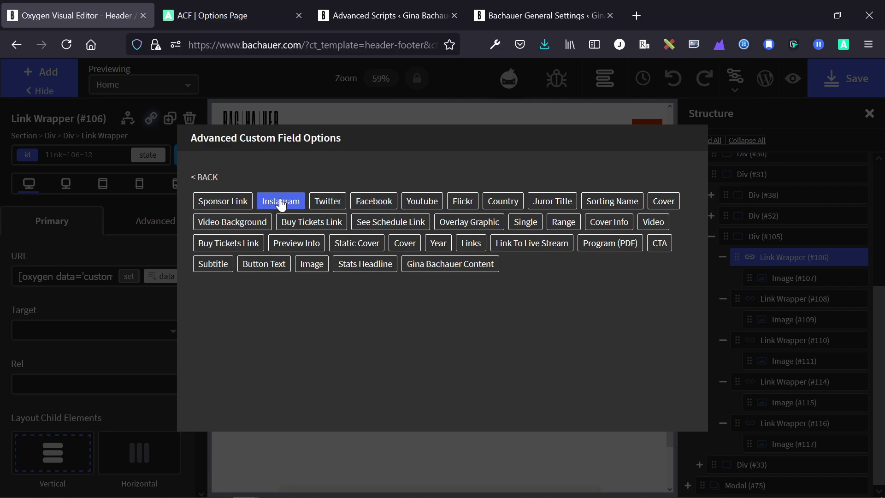
left_click(338, 123)
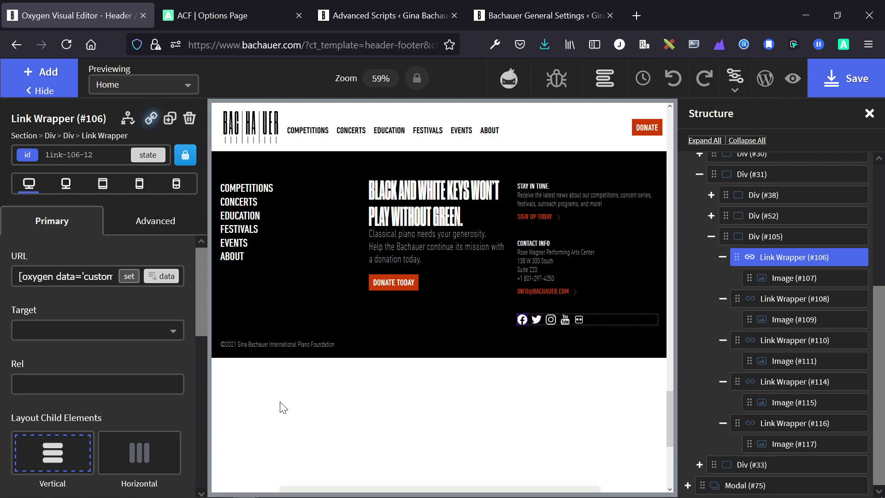
- Switch back to the 'ACF | Options Page' documentation
left_click(246, 7)
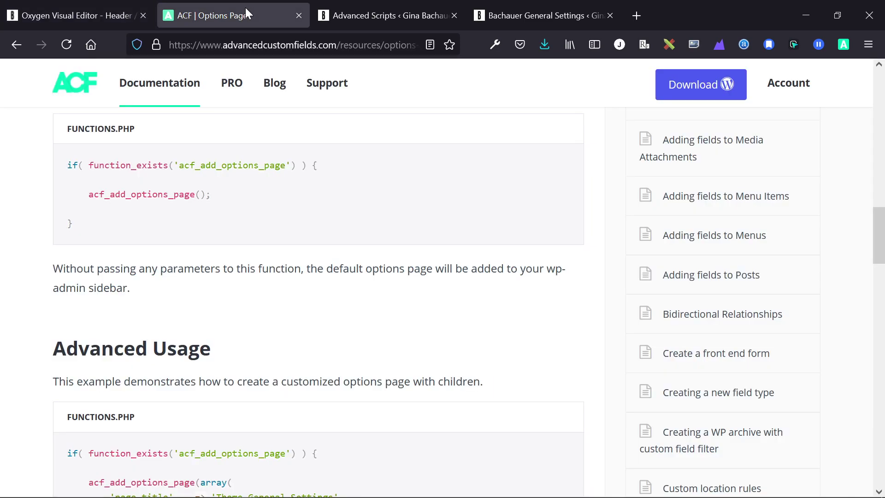